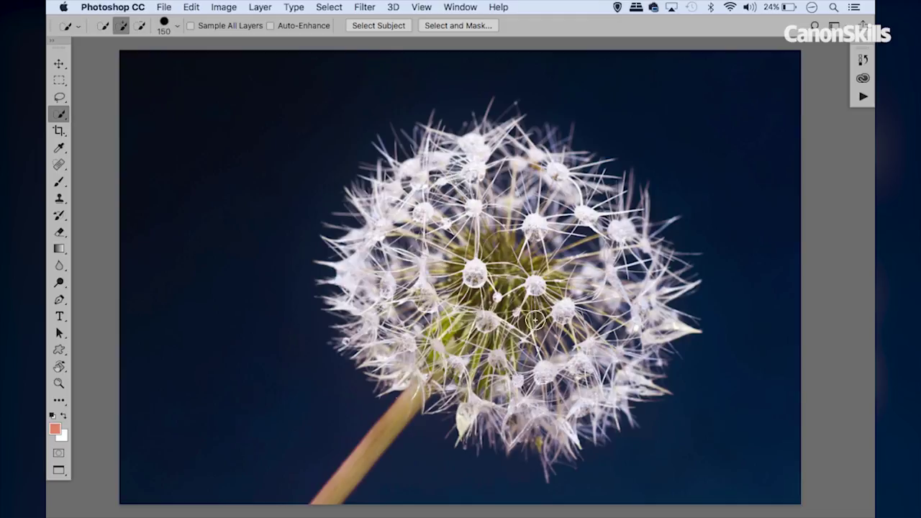
# Show the Layers panel from the Window menu and dock it beside the image.
pyautogui.click(461, 7)
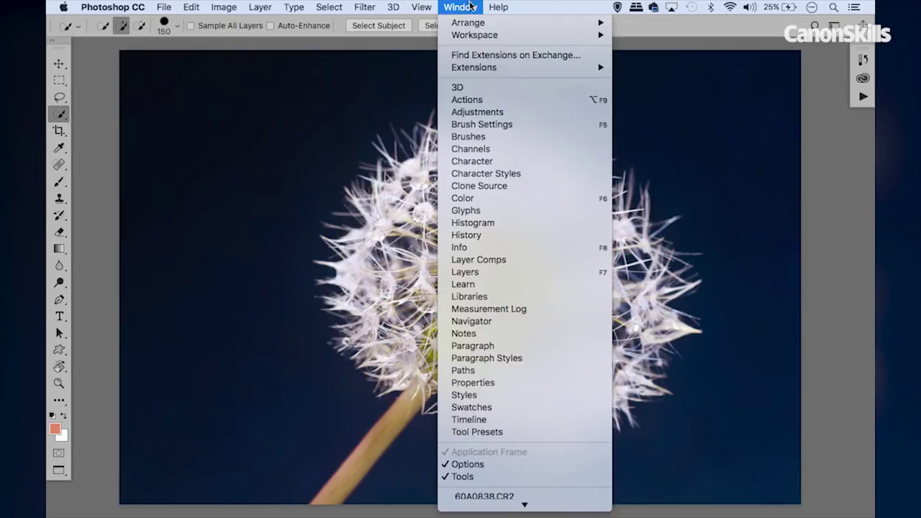
pyautogui.click(507, 273)
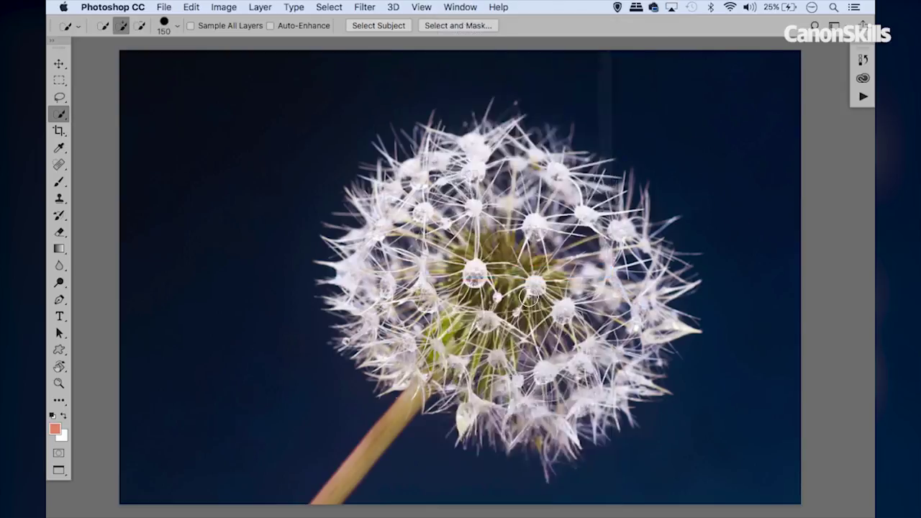
pyautogui.moveTo(618, 69); pyautogui.dragTo(134, 109)
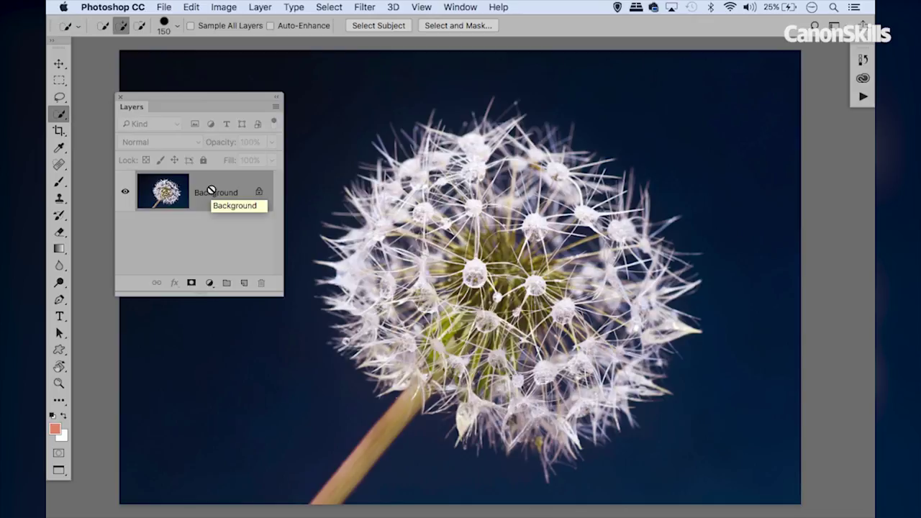
# Duplicate the Background layer, name it 'Sharpen', and convert it to a Smart Object.
pyautogui.press('super+j')
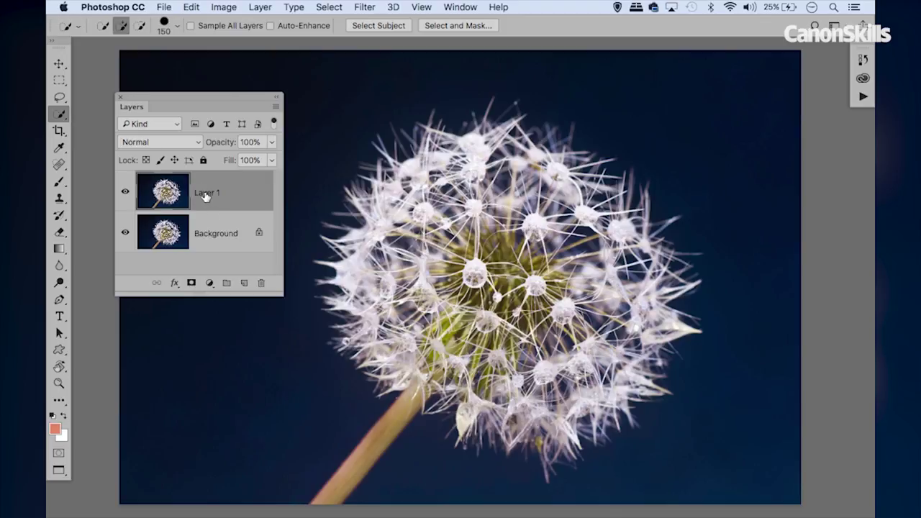
pyautogui.doubleClick(206, 192)
pyautogui.write('Sharpen')
pyautogui.press('Return')
pyautogui.rightClick(239, 187)
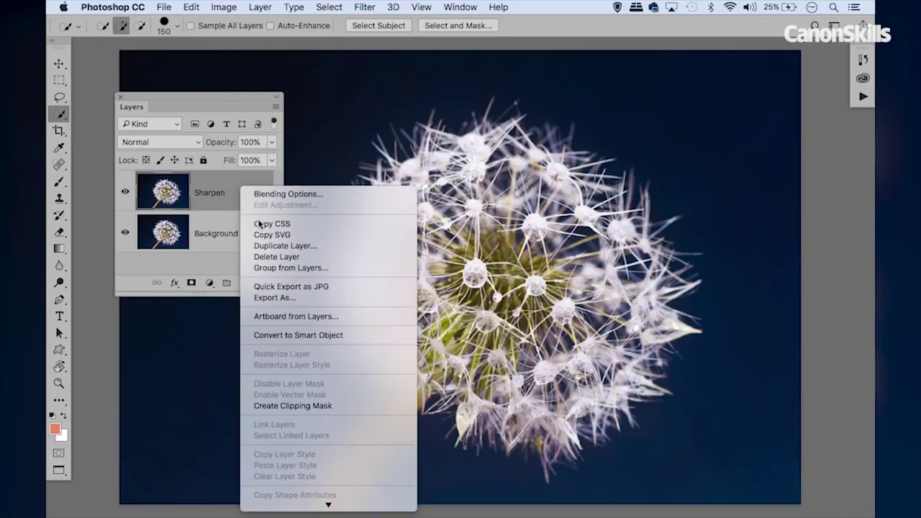
pyautogui.click(287, 336)
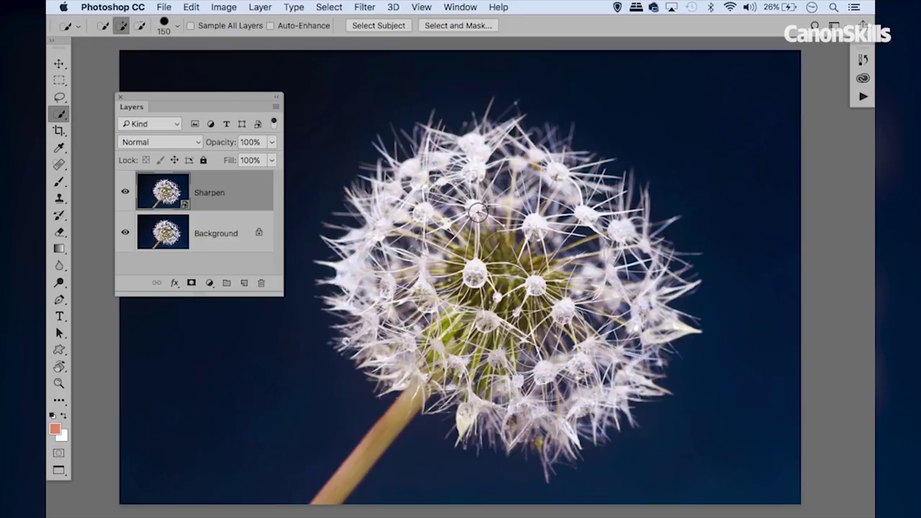
# Set the Sharpen layer's blend mode to Overlay.
pyautogui.click(170, 146)
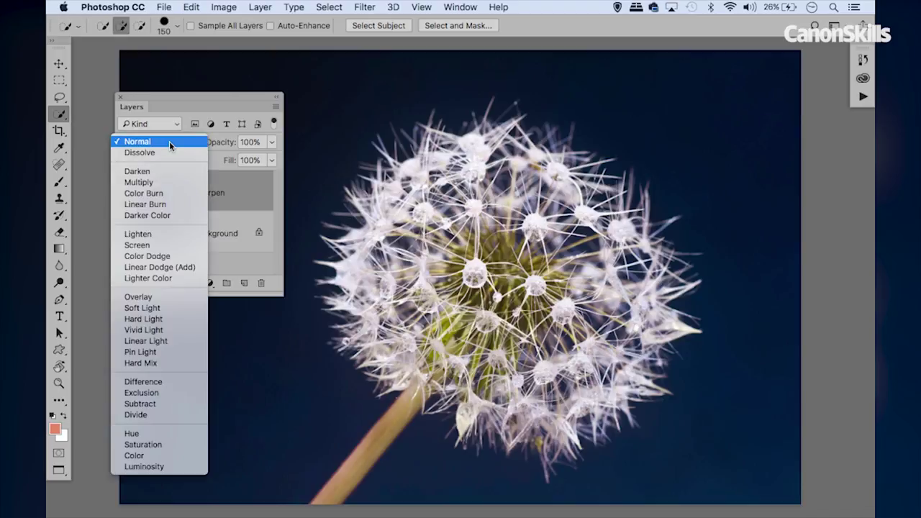
pyautogui.click(177, 297)
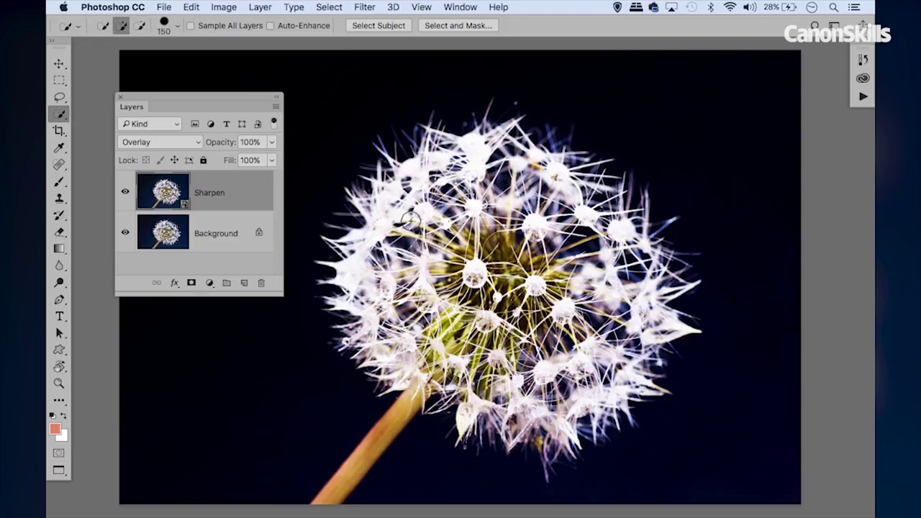
# Zoom into the dandelion's centre and pan across the water droplets and seed filaments.
pyautogui.click(59, 382)
pyautogui.click(539, 284)
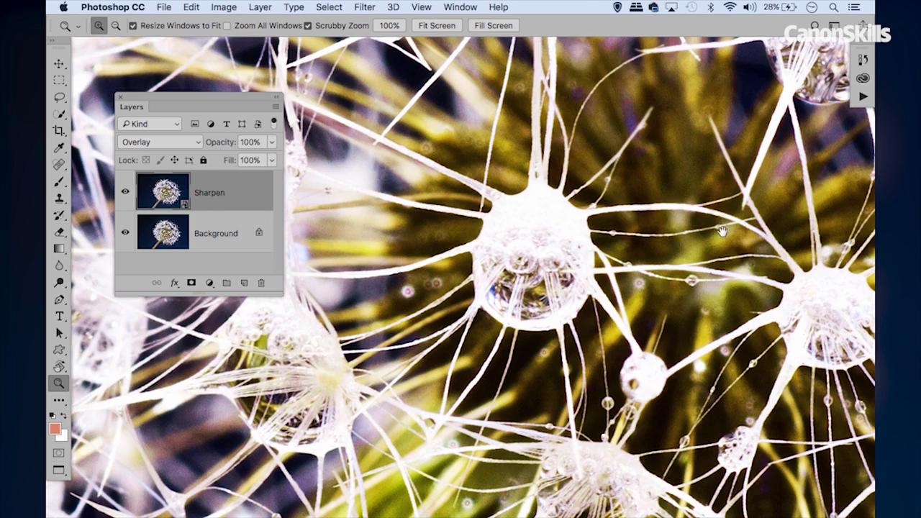
pyautogui.moveTo(722, 223); pyautogui.dragTo(499, 188)
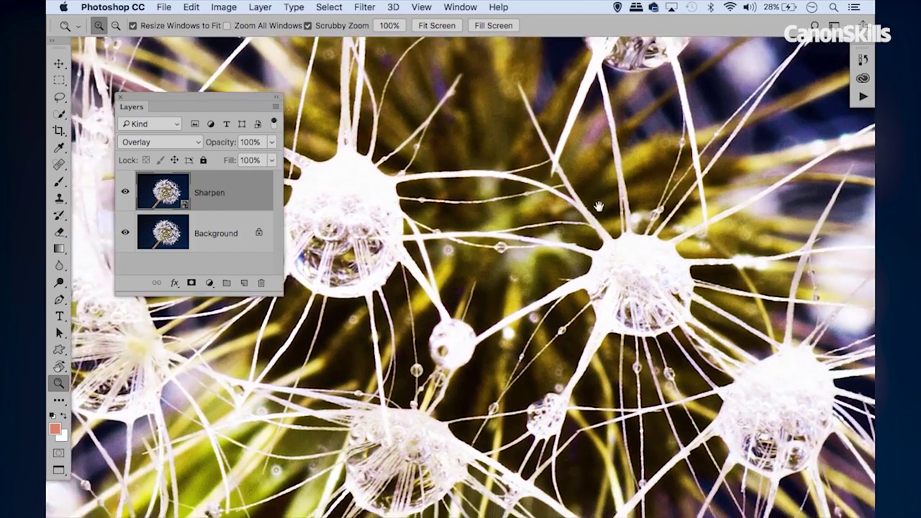
pyautogui.moveTo(756, 309); pyautogui.dragTo(592, 282)
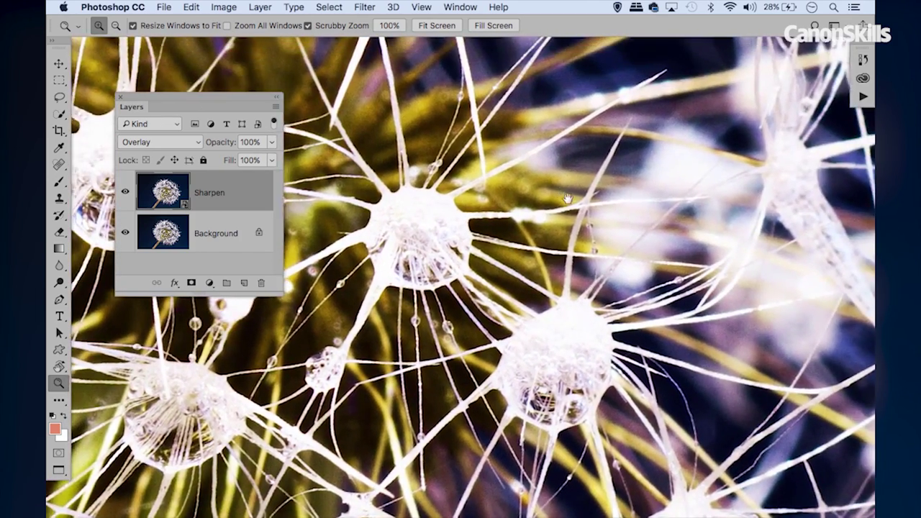
pyautogui.moveTo(559, 219); pyautogui.dragTo(551, 182)
pyautogui.moveTo(552, 282); pyautogui.dragTo(588, 240)
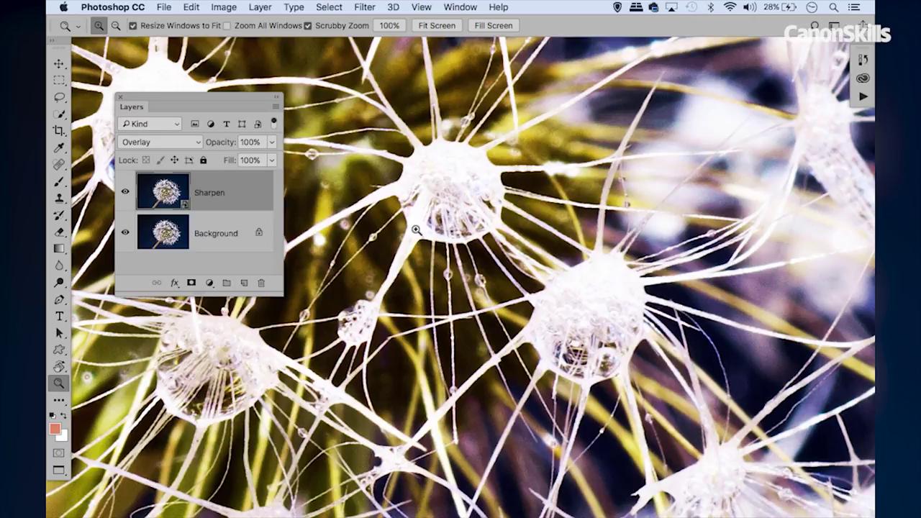
# Open the High Pass filter from Filter > Other on the Sharpen layer.
pyautogui.click(360, 9)
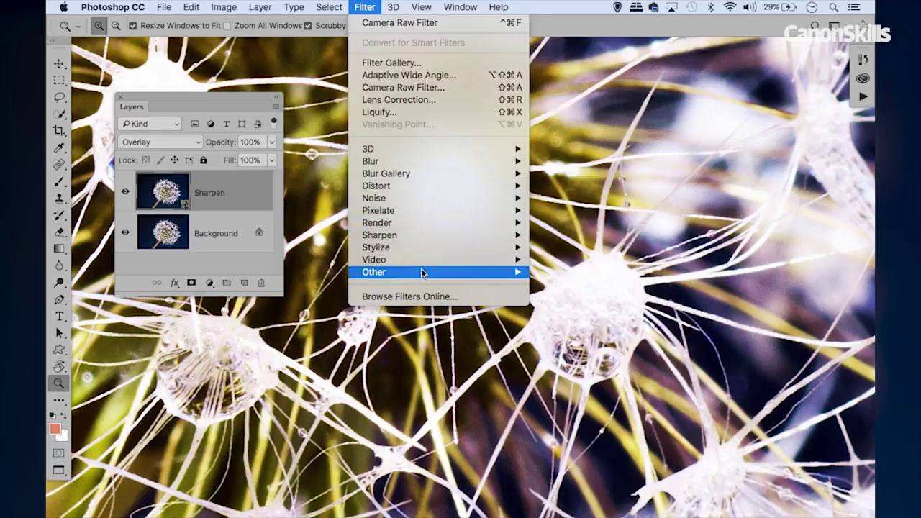
pyautogui.moveTo(436, 272)
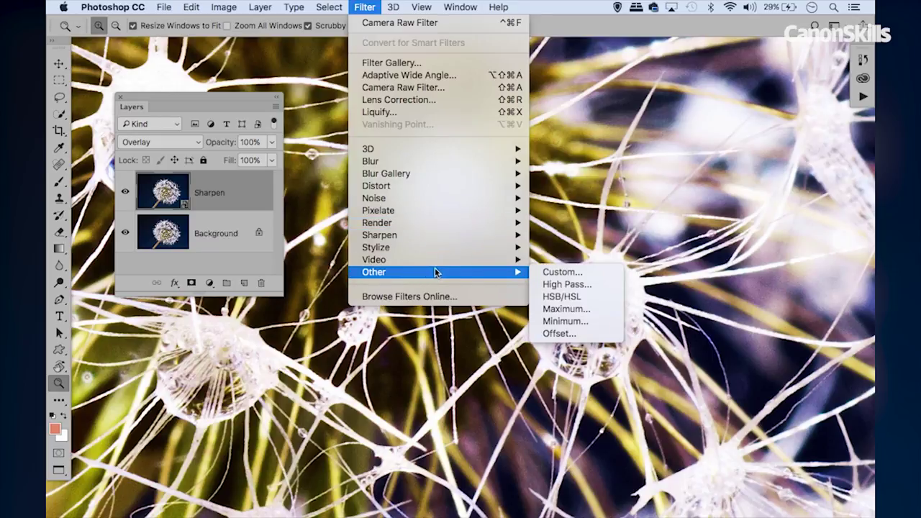
pyautogui.click(582, 285)
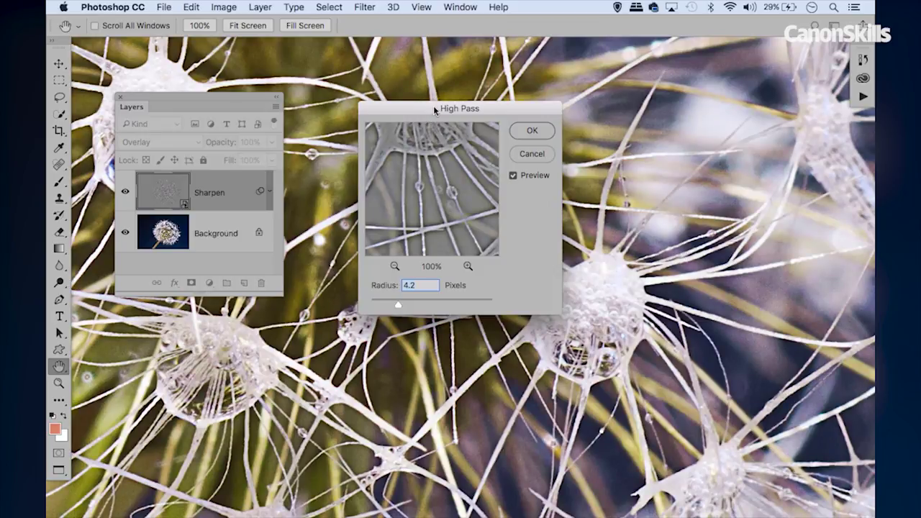
pyautogui.moveTo(434, 110); pyautogui.dragTo(470, 136)
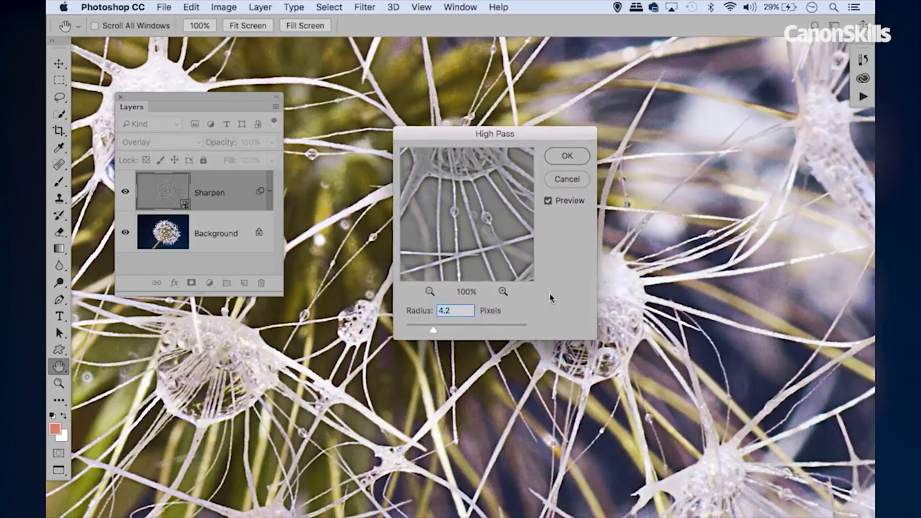
# Zoom the High Pass preview out to 5%, then back in to 13%.
pyautogui.click(429, 291)
pyautogui.click(430, 292)
pyautogui.click(429, 292)
pyautogui.click(430, 291)
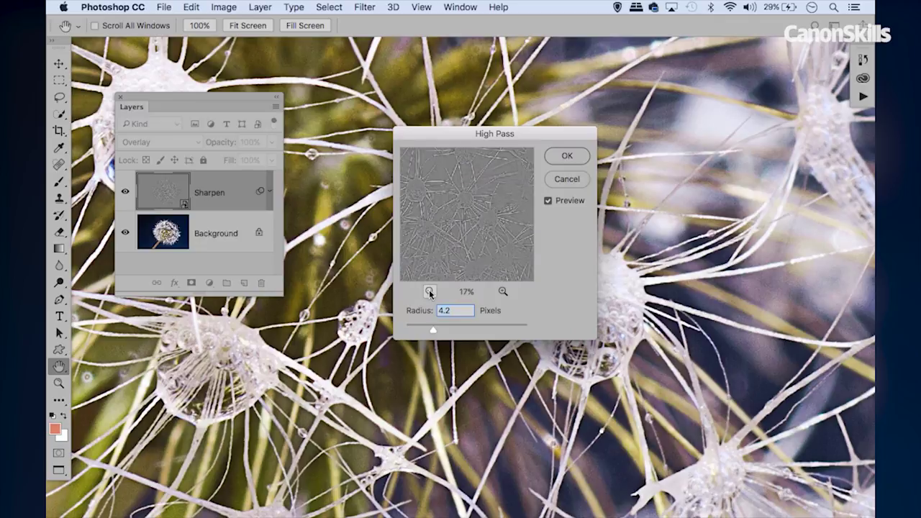
pyautogui.click(429, 291)
pyautogui.click(430, 291)
pyautogui.click(429, 292)
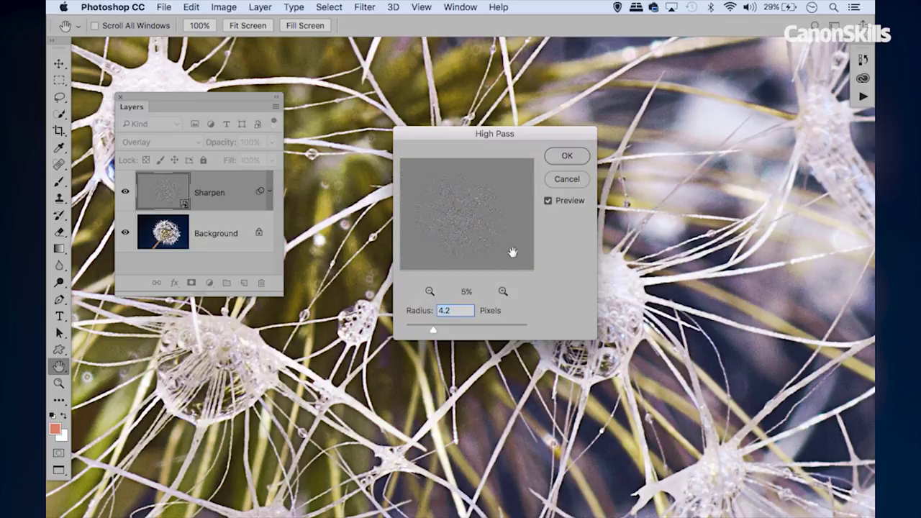
pyautogui.click(503, 292)
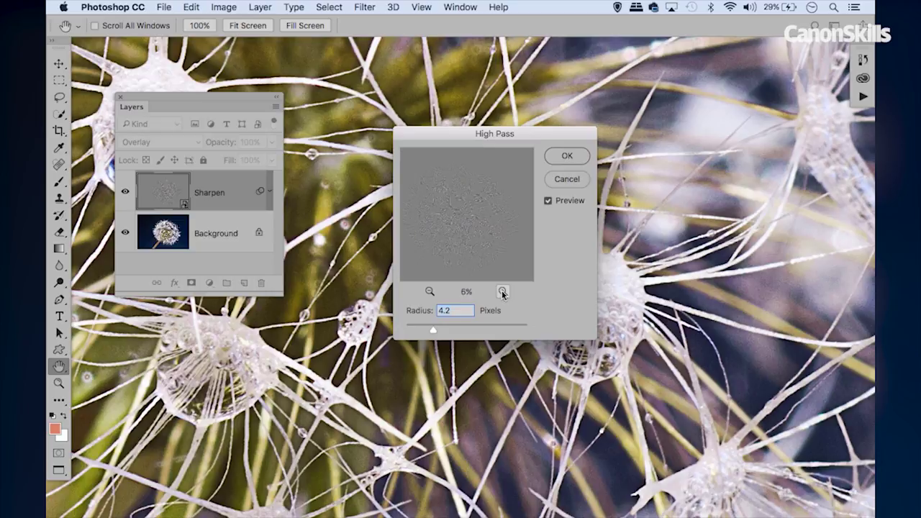
pyautogui.click(502, 291)
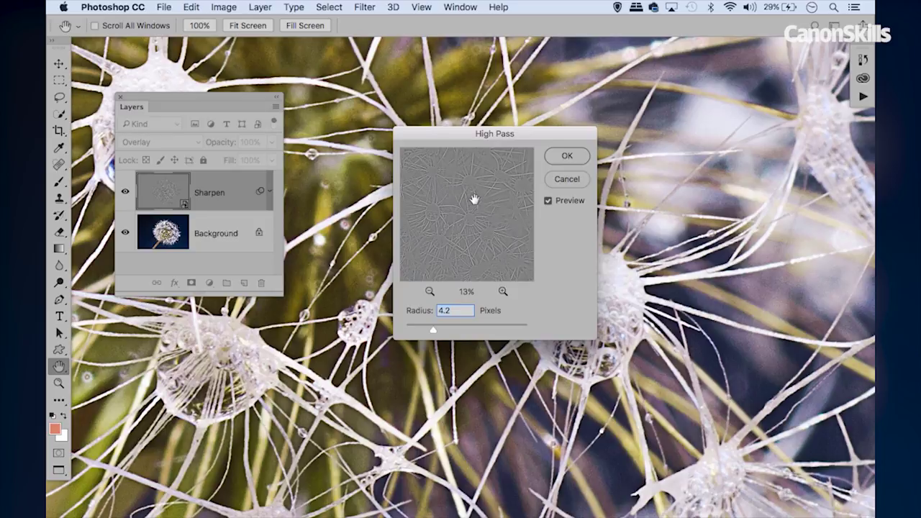
# Compare the preview against the original and set the High Pass radius to 3.5 pixels.
pyautogui.moveTo(472, 199); pyautogui.dragTo(499, 166)
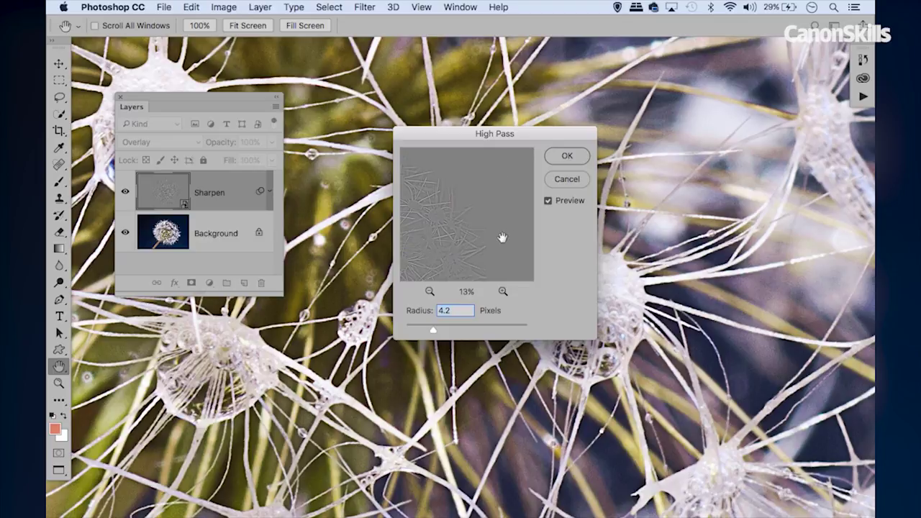
pyautogui.moveTo(452, 239); pyautogui.dragTo(459, 199)
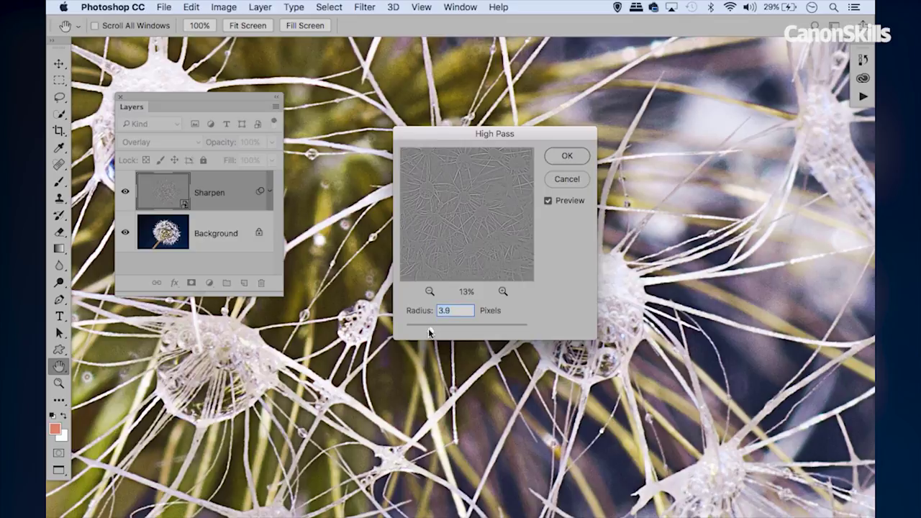
pyautogui.moveTo(428, 328); pyautogui.dragTo(431, 329)
# Confirm the High Pass filter and enlarge the Layers panel to show all layers.
pyautogui.click(566, 157)
pyautogui.press('z')
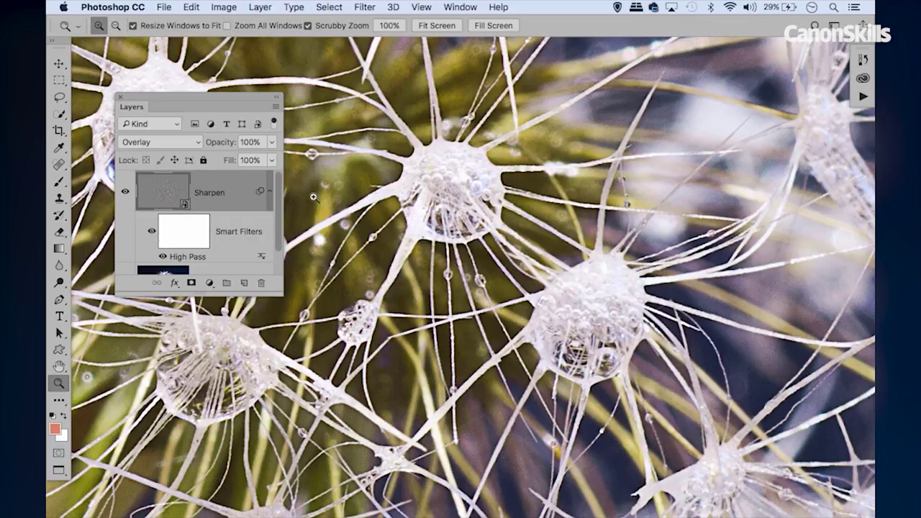
pyautogui.moveTo(282, 295); pyautogui.dragTo(312, 335)
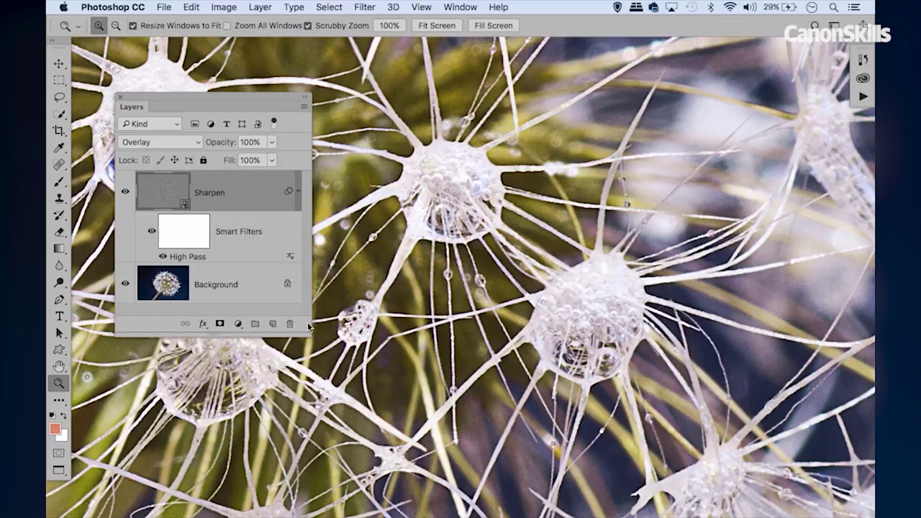
# Toggle the Sharpen layer's visibility repeatedly to compare before and after sharpening.
pyautogui.click(124, 193)
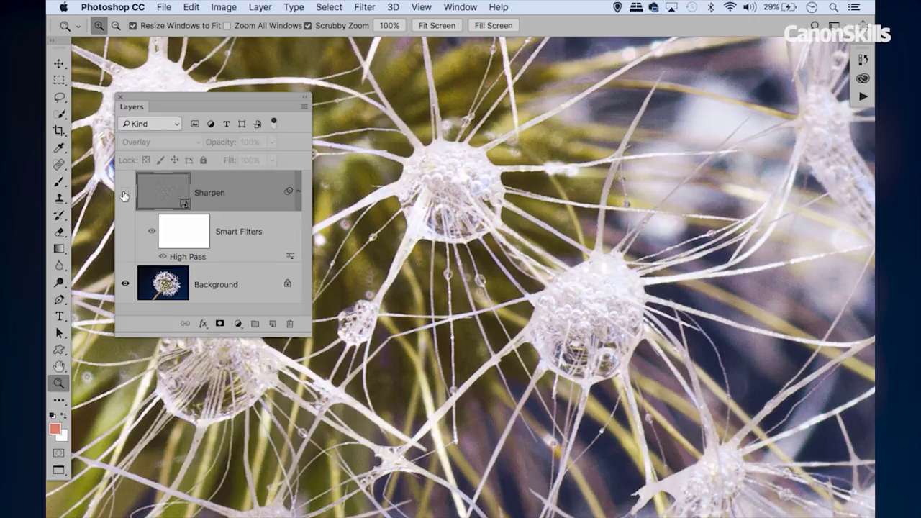
pyautogui.click(123, 193)
pyautogui.click(124, 193)
pyautogui.click(124, 193)
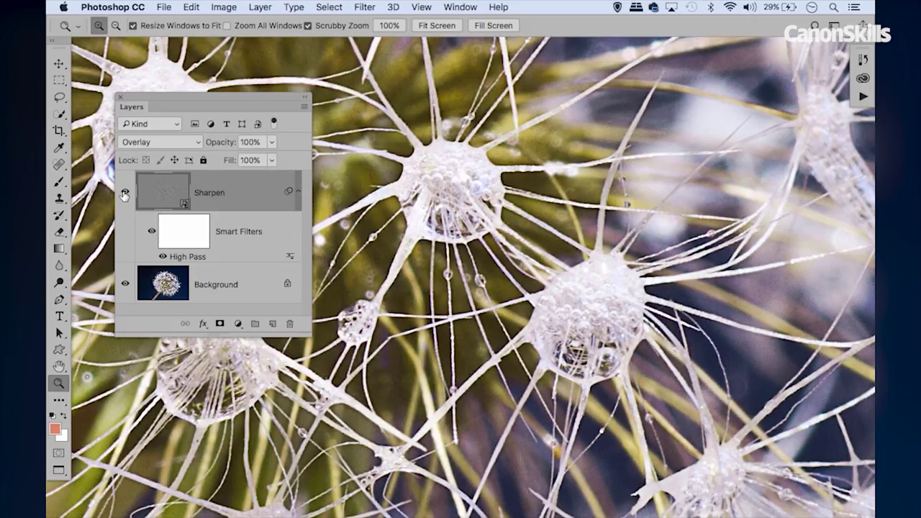
pyautogui.click(124, 193)
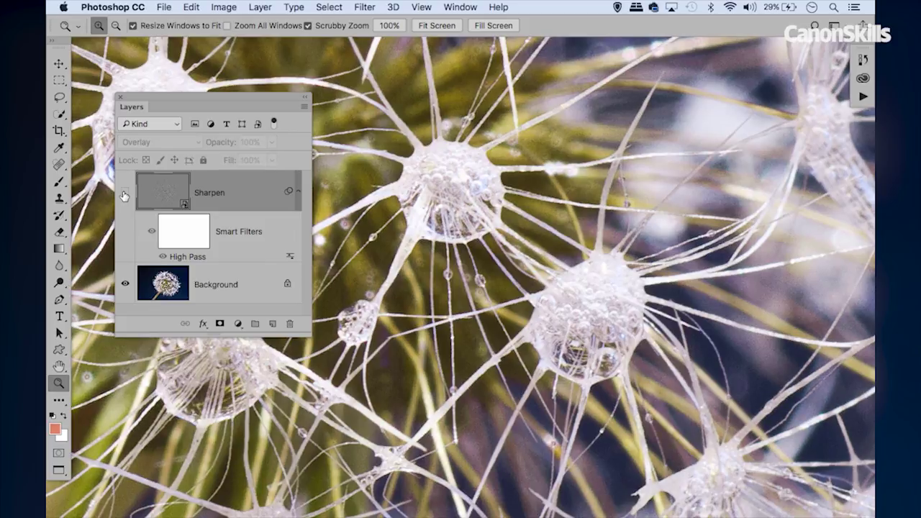
pyautogui.click(124, 193)
pyautogui.click(124, 193)
pyautogui.click(124, 193)
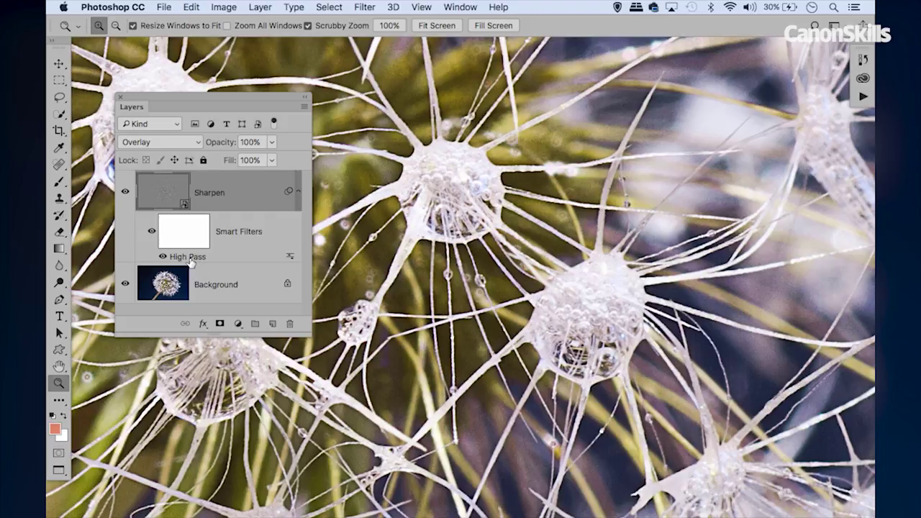
# Reopen the High Pass smart filter and apply it with a 4.2-pixel radius.
pyautogui.doubleClick(192, 259)
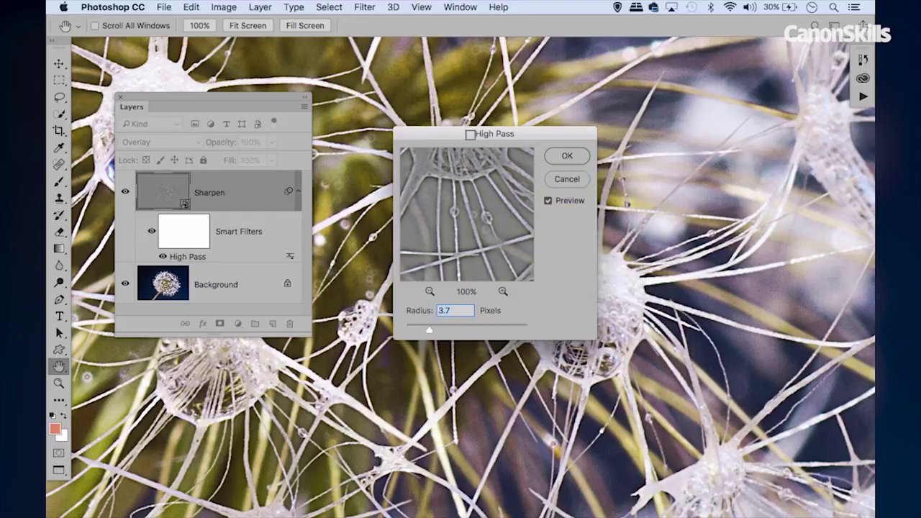
pyautogui.moveTo(496, 128); pyautogui.dragTo(660, 59)
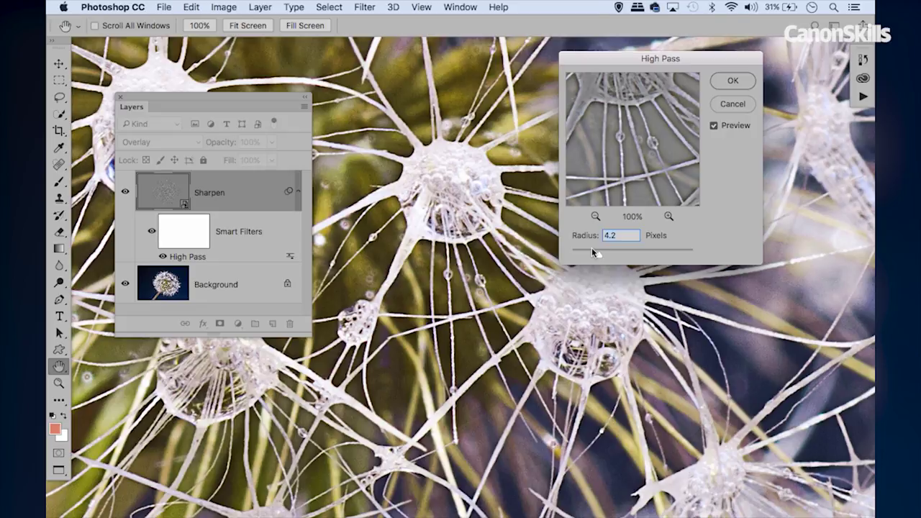
pyautogui.click(731, 81)
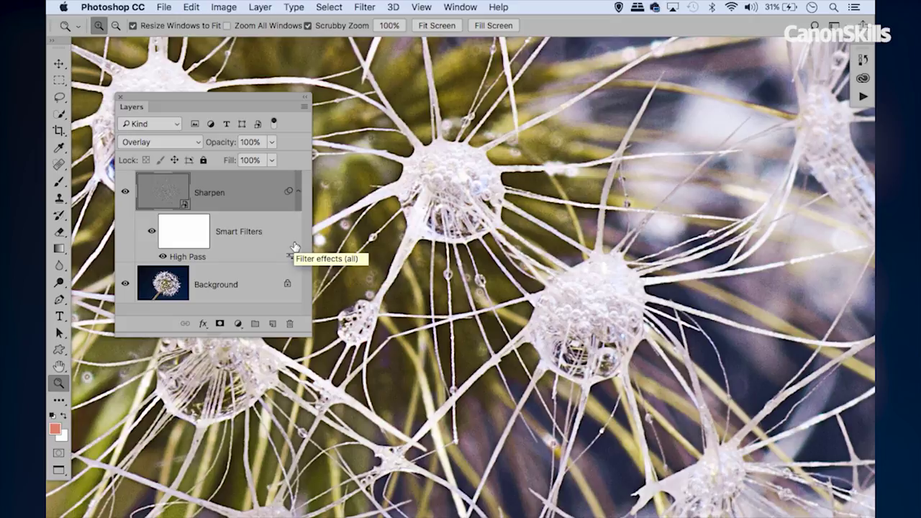
# Fit the whole photo on screen and select the Background layer.
pyautogui.press('super+0')
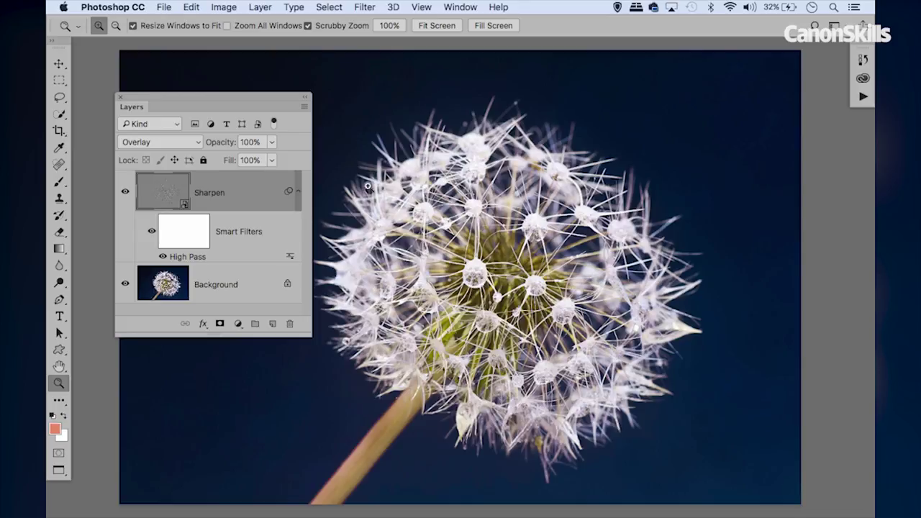
pyautogui.click(232, 283)
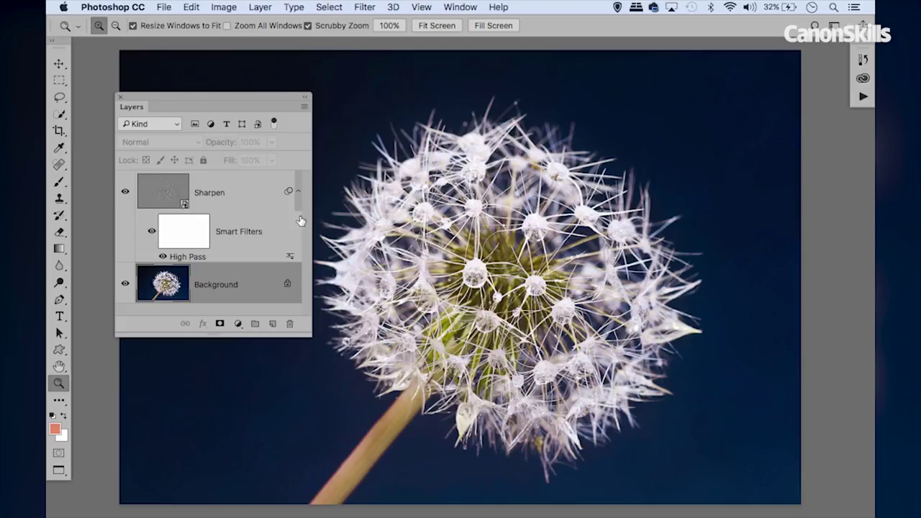
# Start Select > Focus Area, preview in red overlay, and drop In-Focus Range to 0.
pyautogui.click(331, 7)
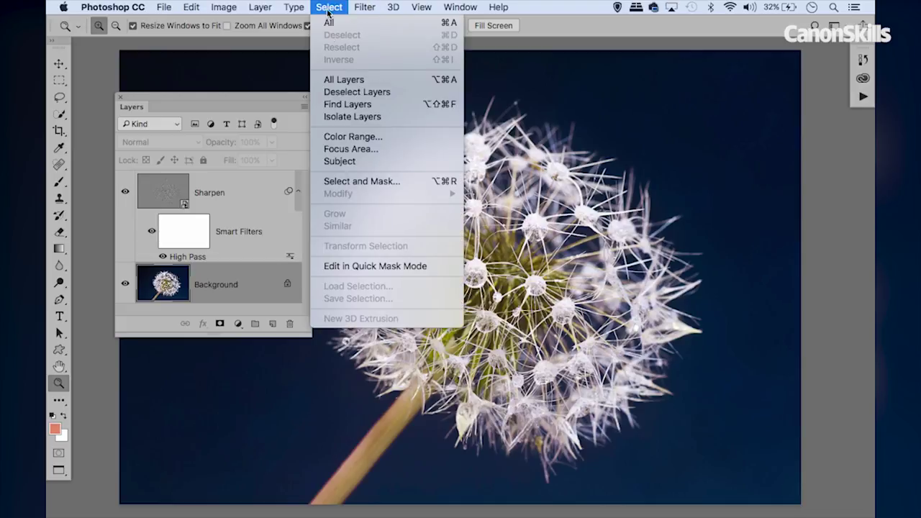
pyautogui.click(369, 149)
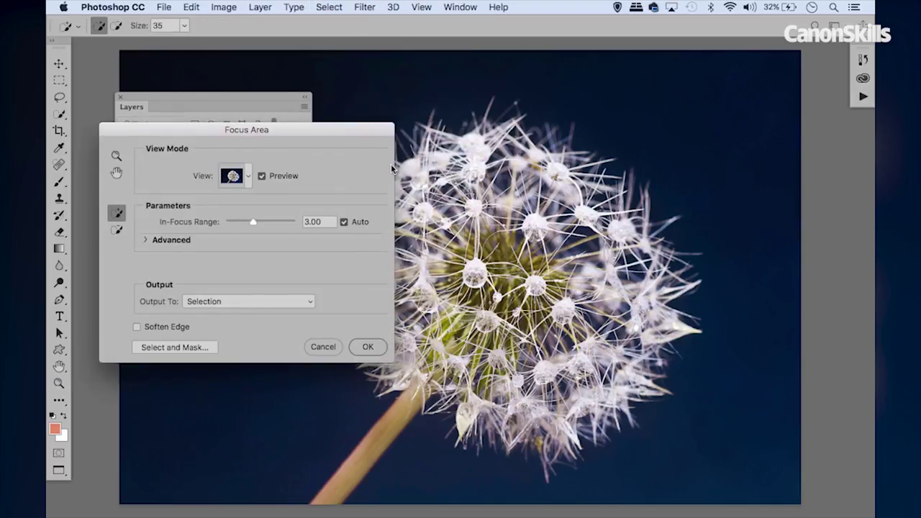
pyautogui.moveTo(277, 127); pyautogui.dragTo(253, 91)
pyautogui.press('v')
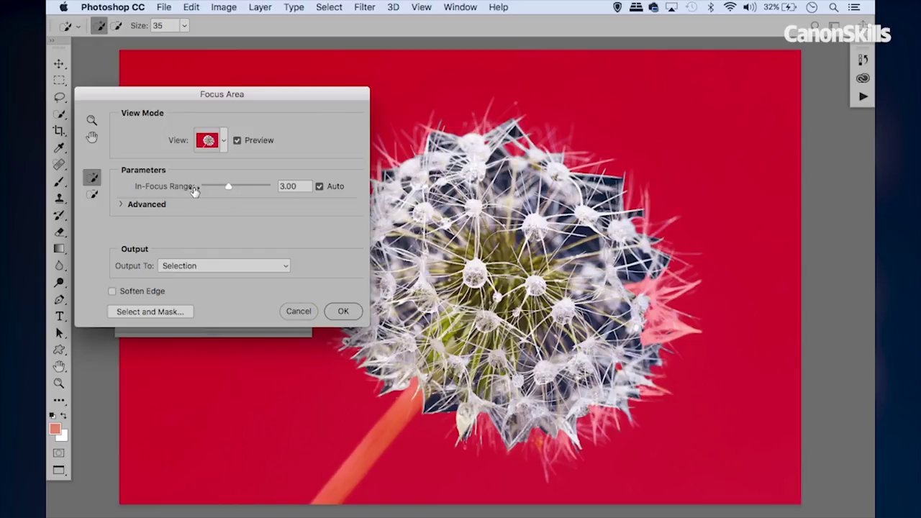
pyautogui.moveTo(225, 187); pyautogui.dragTo(195, 187)
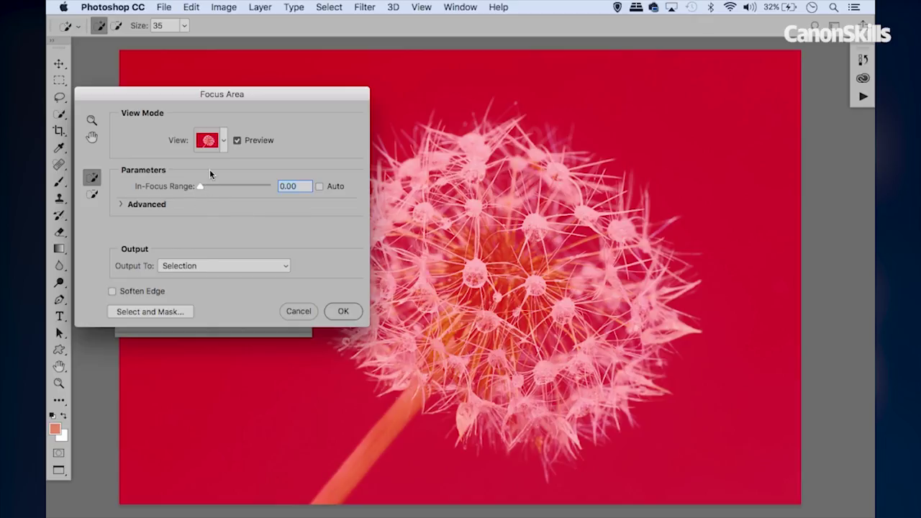
# Cycle the Focus Area preview modes back to overlay and set In-Focus Range to 2.59.
pyautogui.press('f')
pyautogui.press('f')
pyautogui.press('f')
pyautogui.press('f')
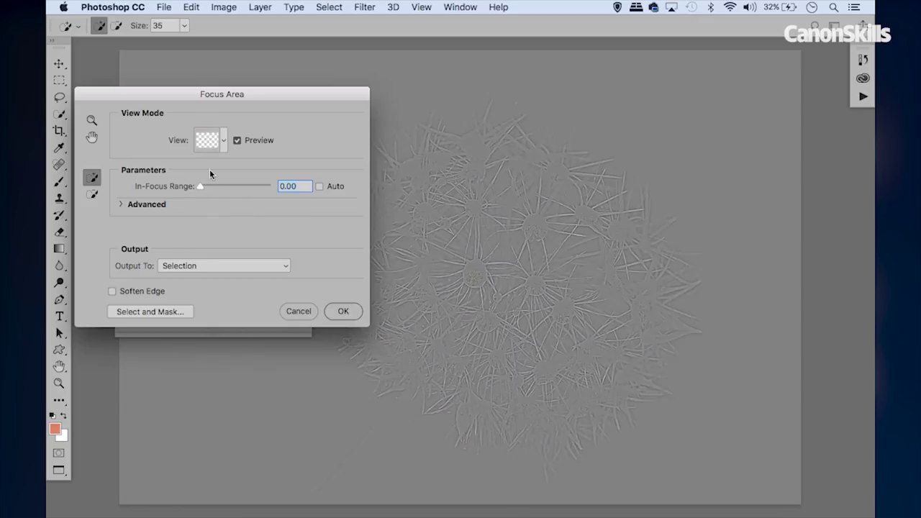
pyautogui.press('f')
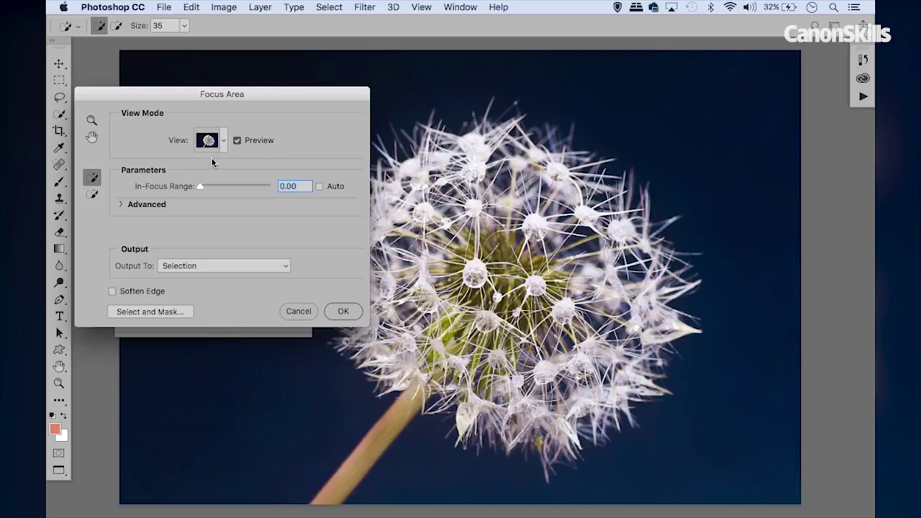
pyautogui.press('f')
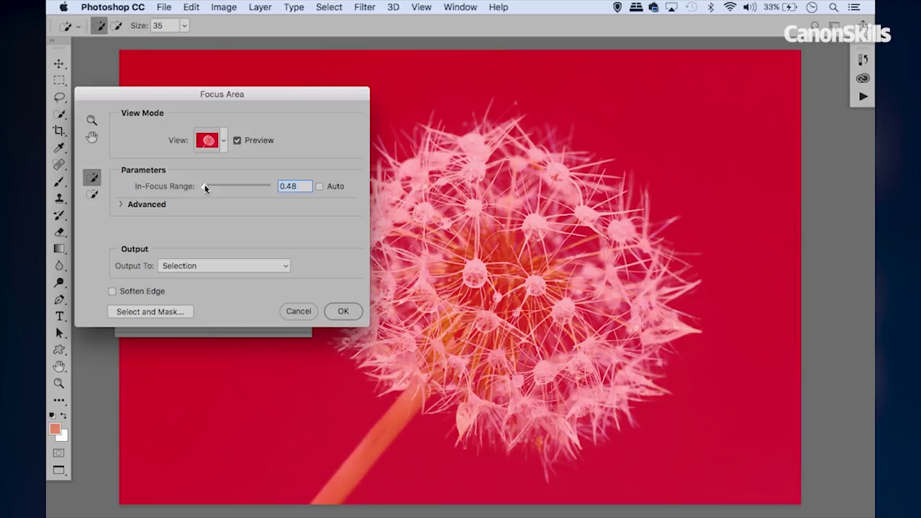
pyautogui.moveTo(204, 187); pyautogui.dragTo(227, 184)
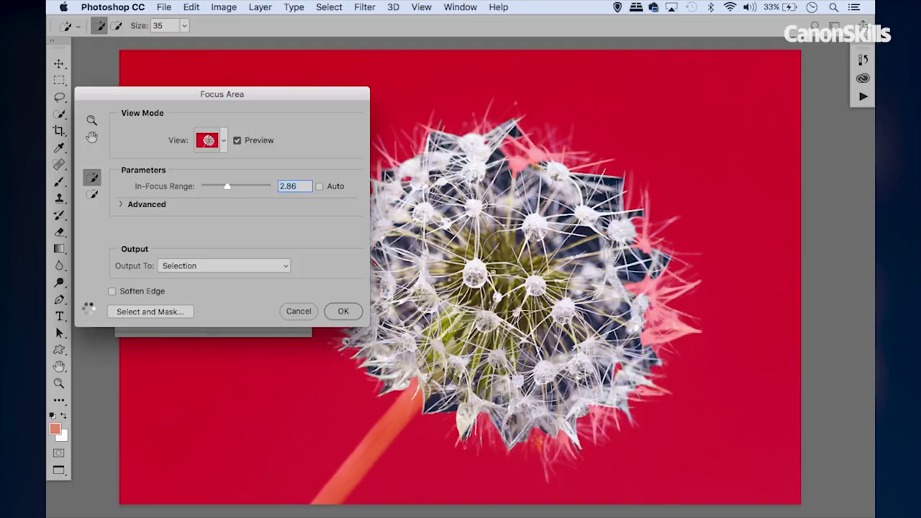
pyautogui.moveTo(227, 187); pyautogui.dragTo(225, 186)
# Output the Focus Area as a selection and add it as a mask on the Sharpen layer.
pyautogui.click(220, 265)
pyautogui.click(216, 267)
pyautogui.click(340, 311)
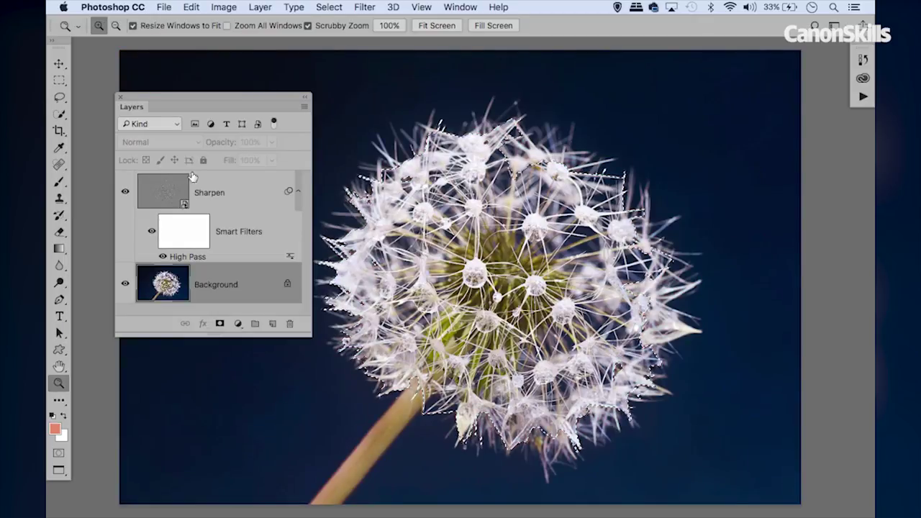
pyautogui.click(235, 184)
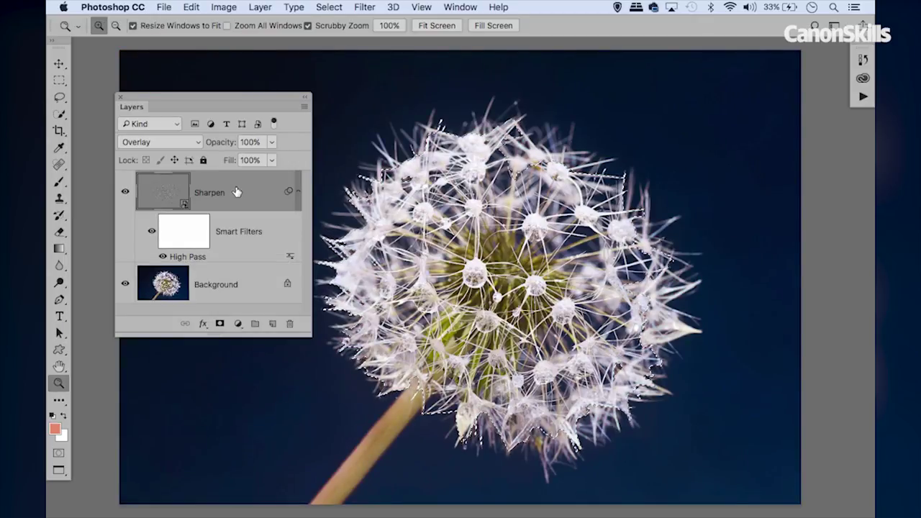
pyautogui.click(219, 324)
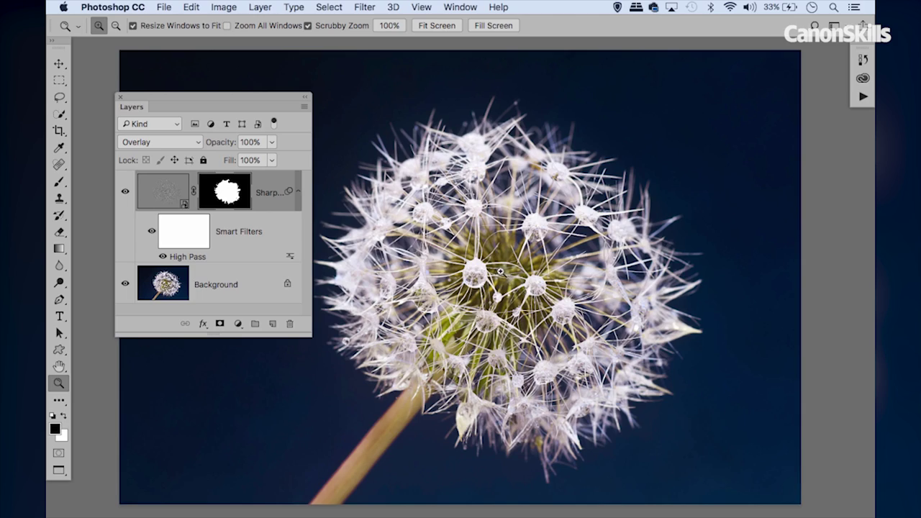
# Scrubby-zoom into the dandelion's centre and edge, then back out slightly.
pyautogui.moveTo(477, 281); pyautogui.dragTo(529, 277)
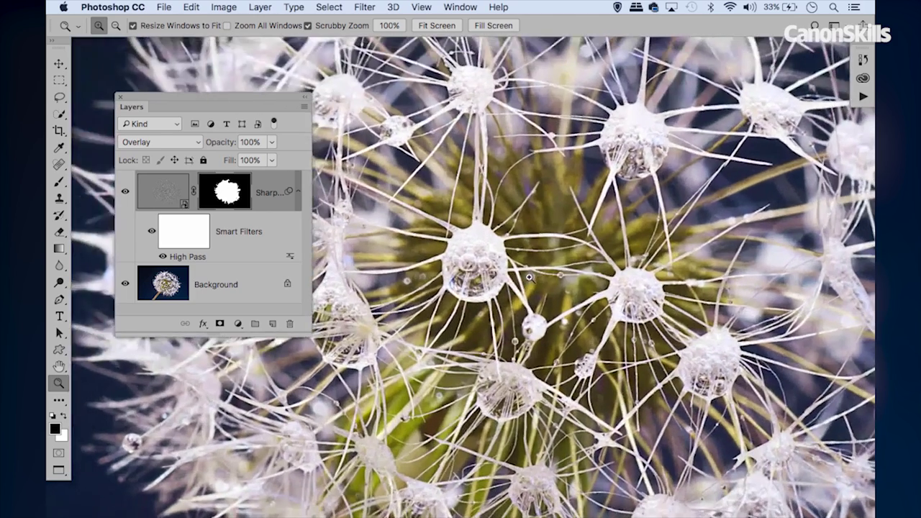
pyautogui.hscroll(-5, 528, 277)
pyautogui.moveTo(446, 233); pyautogui.dragTo(467, 235)
pyautogui.moveTo(588, 286); pyautogui.dragTo(499, 241)
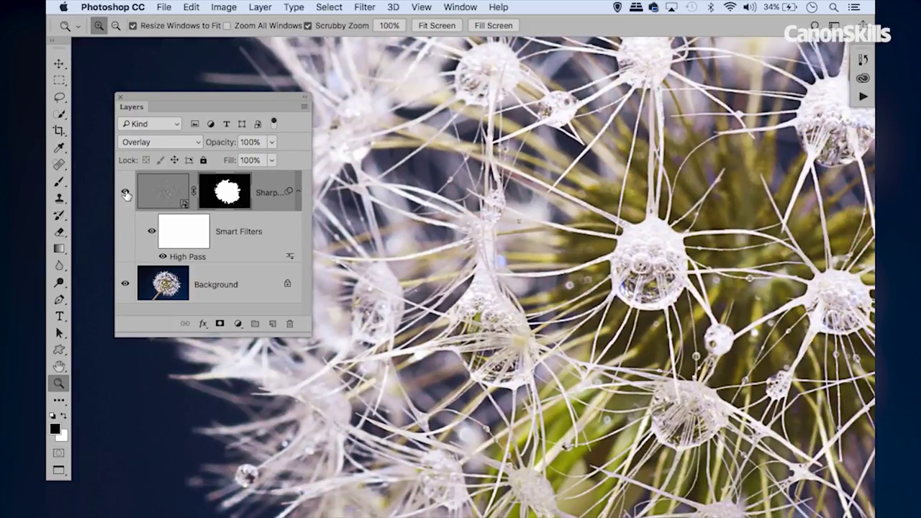
# Toggle the Sharpen layer on and off to compare the masked sharpening, then pan around.
pyautogui.click(125, 193)
pyautogui.click(125, 193)
pyautogui.click(125, 193)
pyautogui.click(125, 193)
pyautogui.hscroll(5, 647, 231)
pyautogui.scroll(1, 647, 230)
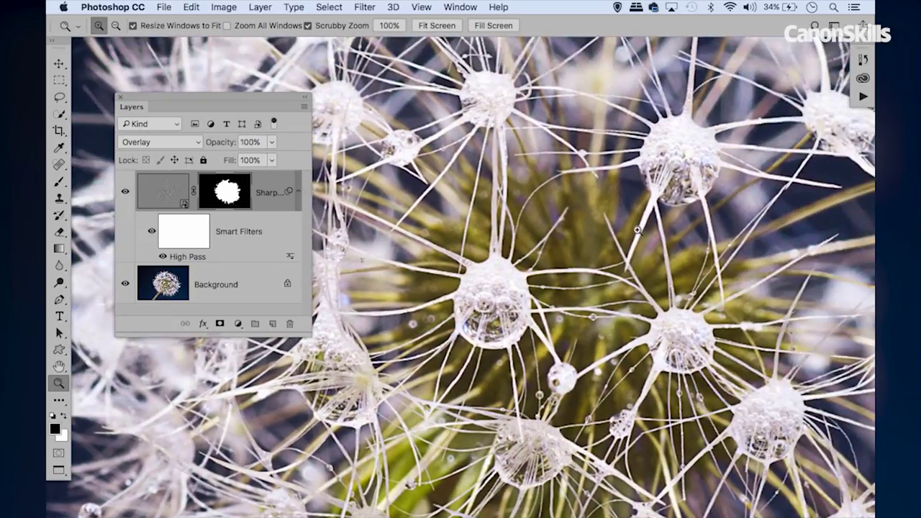
pyautogui.hscroll(3, 655, 238)
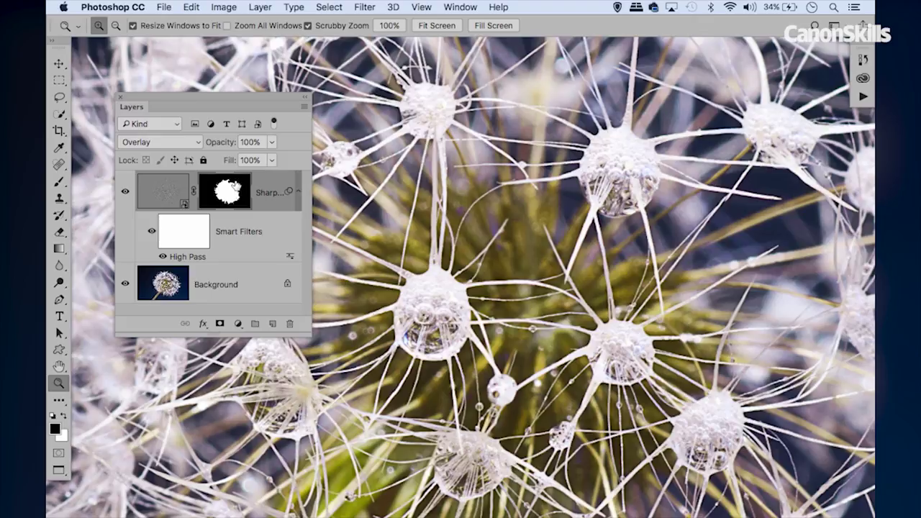
# Switch to the Brush tool at 20% opacity and roughly resize it with the bracket keys.
pyautogui.click(59, 181)
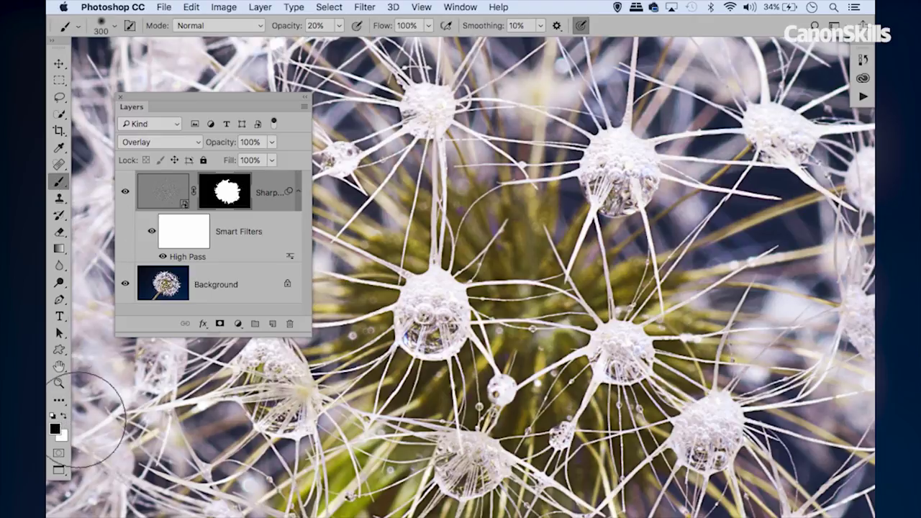
pyautogui.press('[')
pyautogui.press('[')
pyautogui.press('[')
pyautogui.press('[')
pyautogui.press('[')
pyautogui.press('[')
pyautogui.press('[')
pyautogui.press('[')
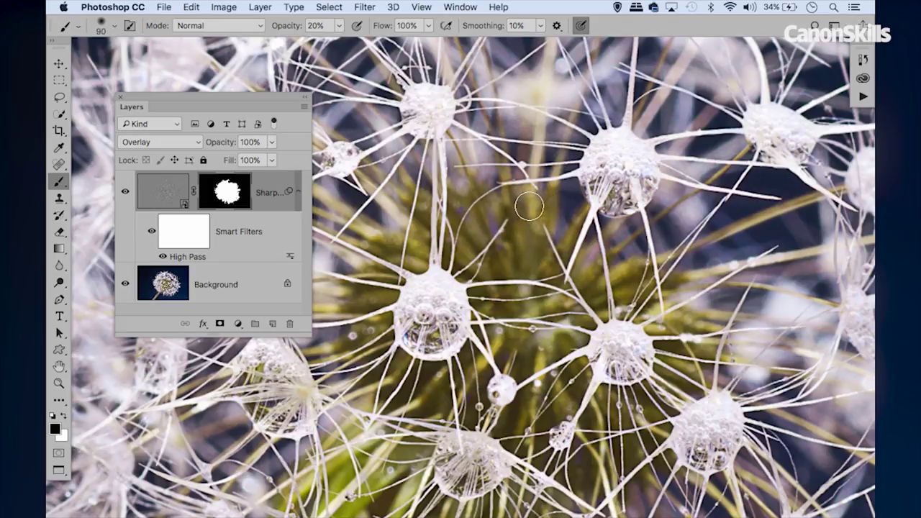
pyautogui.press('[')
pyautogui.press(']')
# Settle the brush at 70 pixels, then fit the whole dandelion photo on screen.
pyautogui.moveTo(658, 255); pyautogui.dragTo(581, 259)
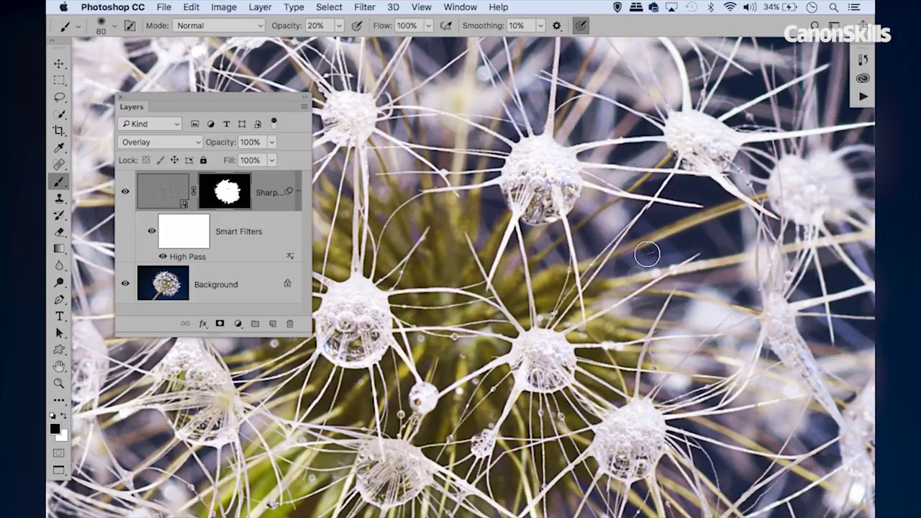
pyautogui.hscroll(-5, 718, 213)
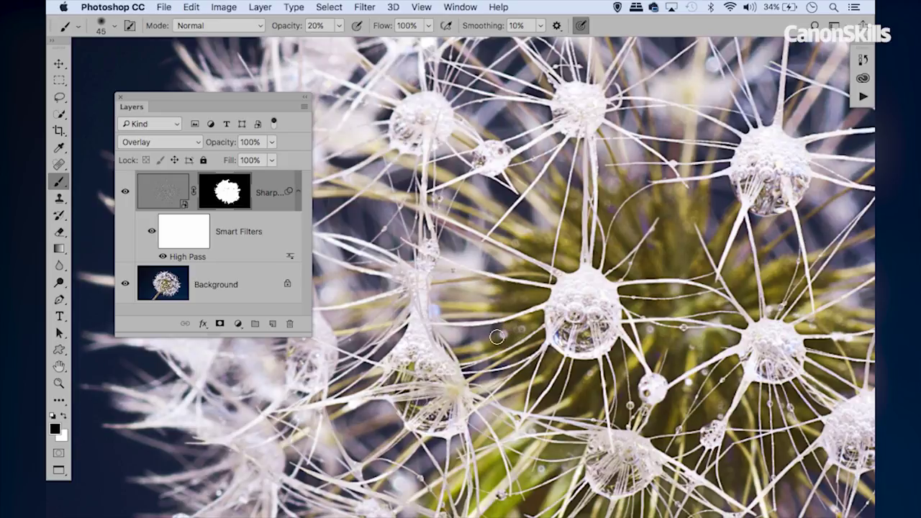
pyautogui.press('[')
pyautogui.press('super+0')
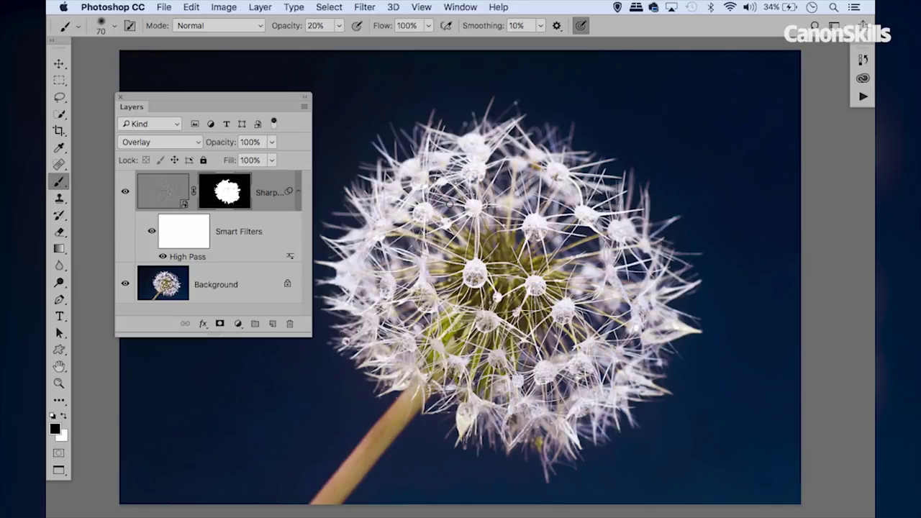